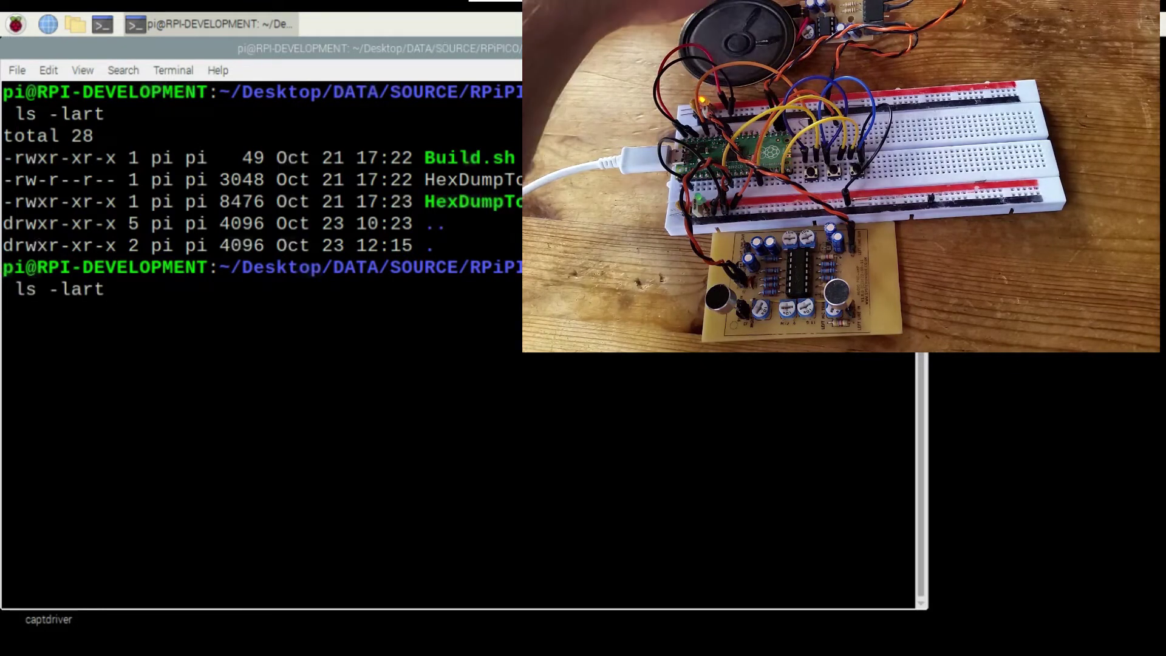
# Step: Re-list the folder, then launch minicom at 115200 baud on /dev/ttyACM0
pyautogui.press('Return')
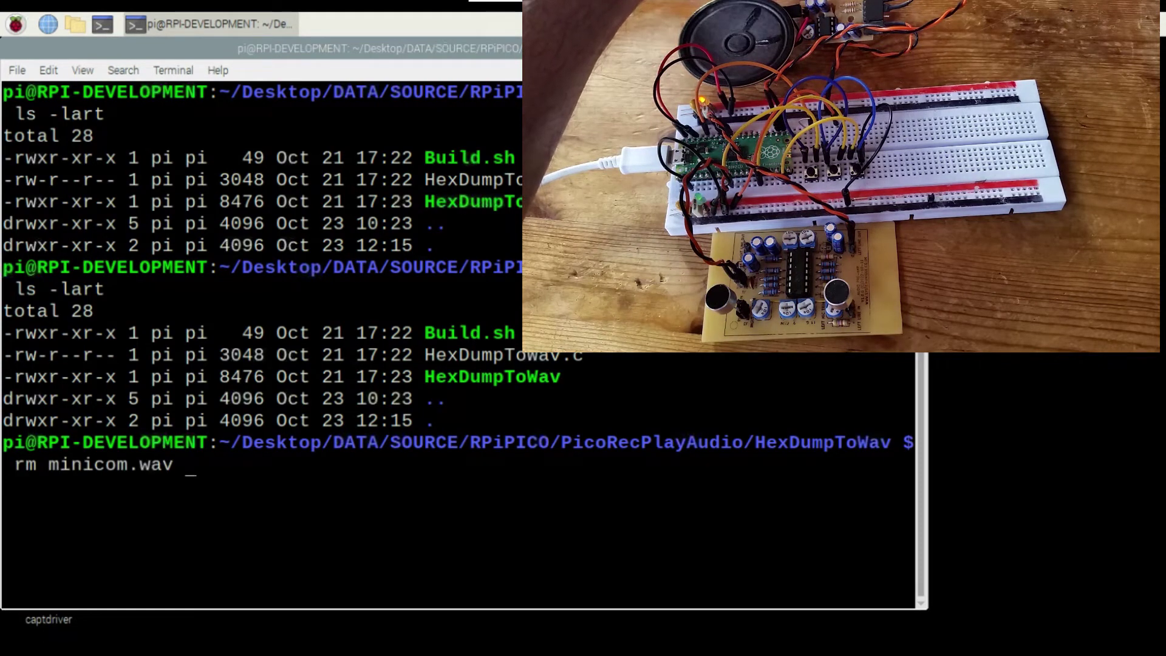
pyautogui.press('Up')
pyautogui.press('Up')
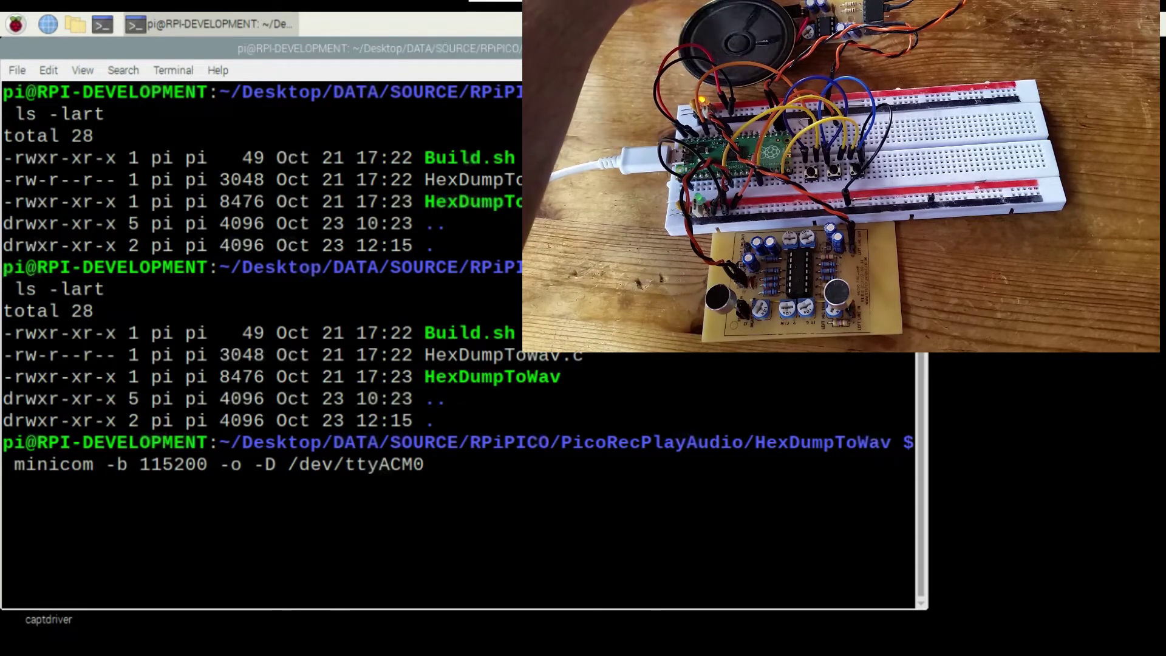
pyautogui.press('Return')
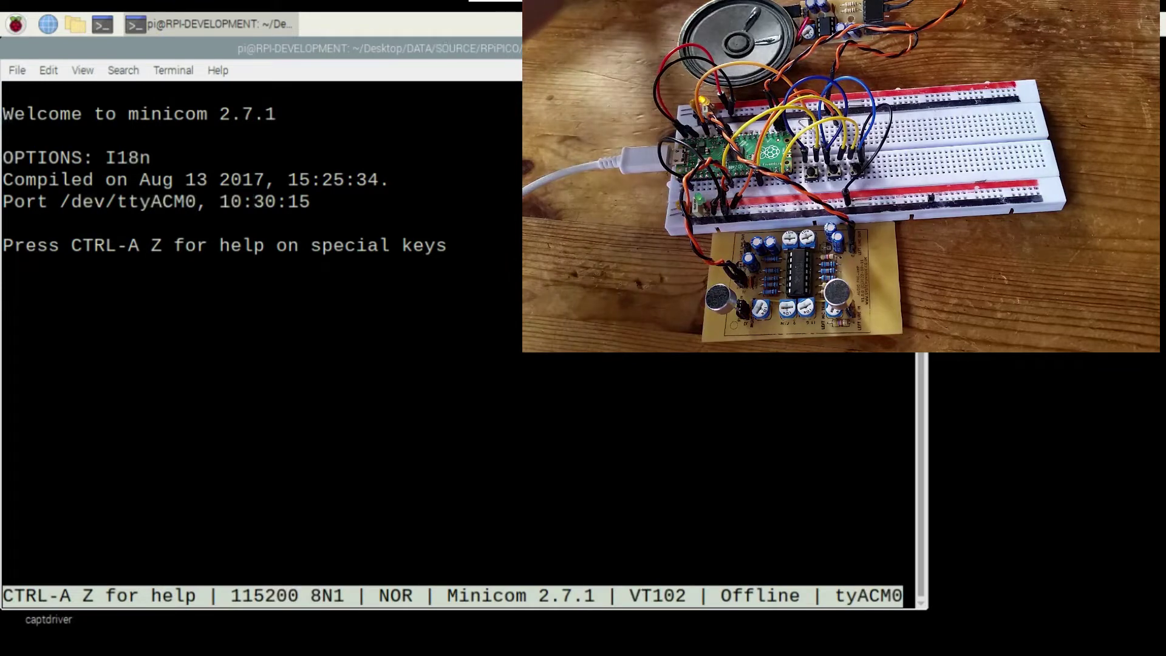
# Step: Start minicom's capture-to-file command with Ctrl-A L
pyautogui.hotkey('ctrl', 'a')
pyautogui.press('l')
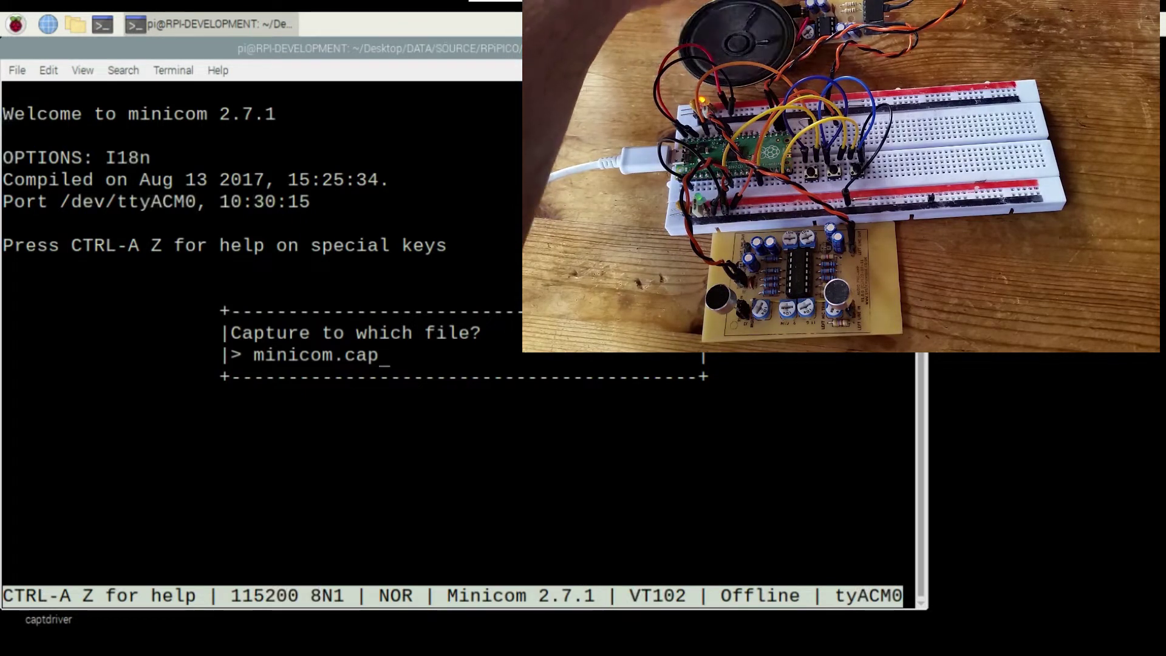
# Step: Capture the WAV hex dump into minicom.cap and close the capture file after the dump ends
pyautogui.press('Return')
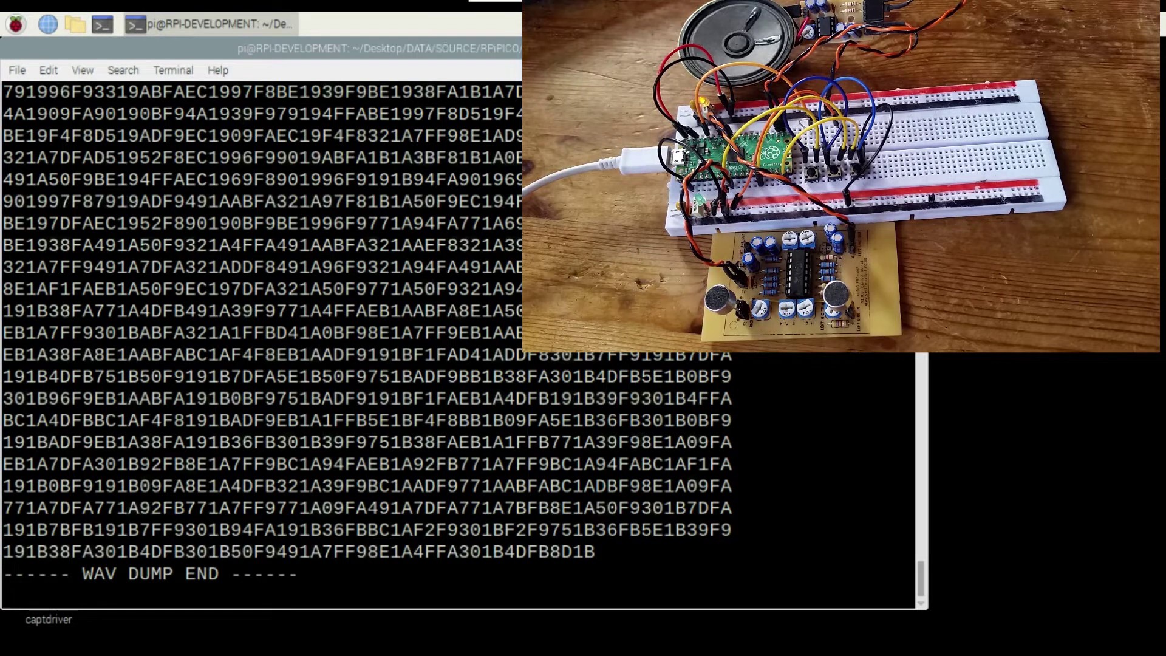
pyautogui.hotkey('ctrl', 'a')
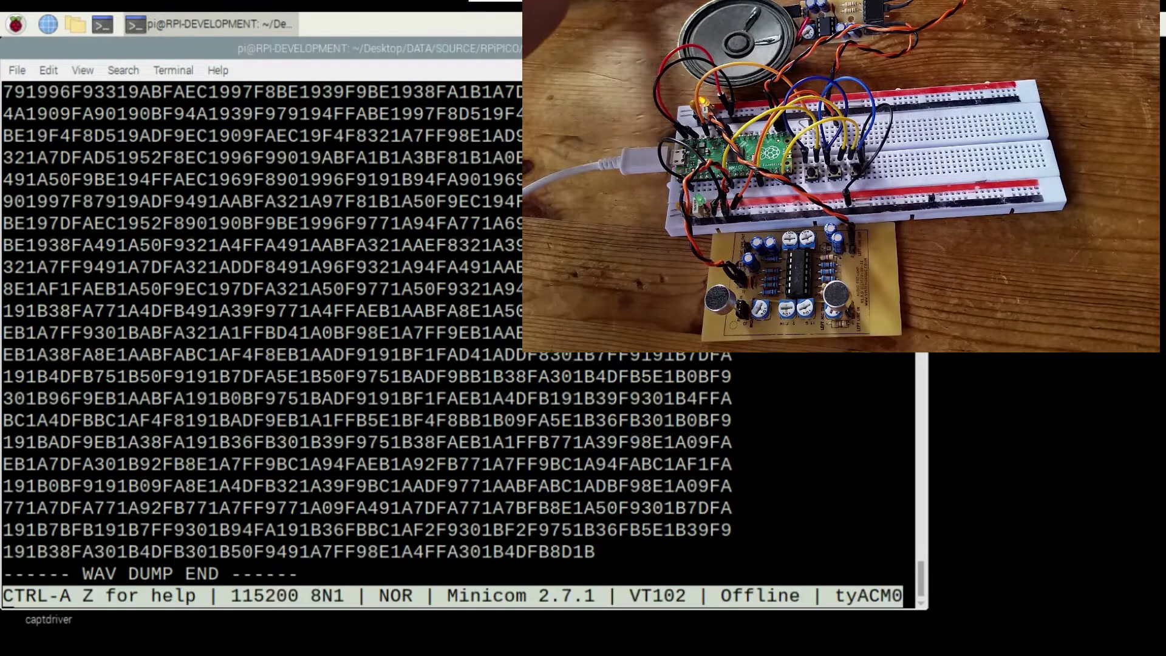
pyautogui.press('l')
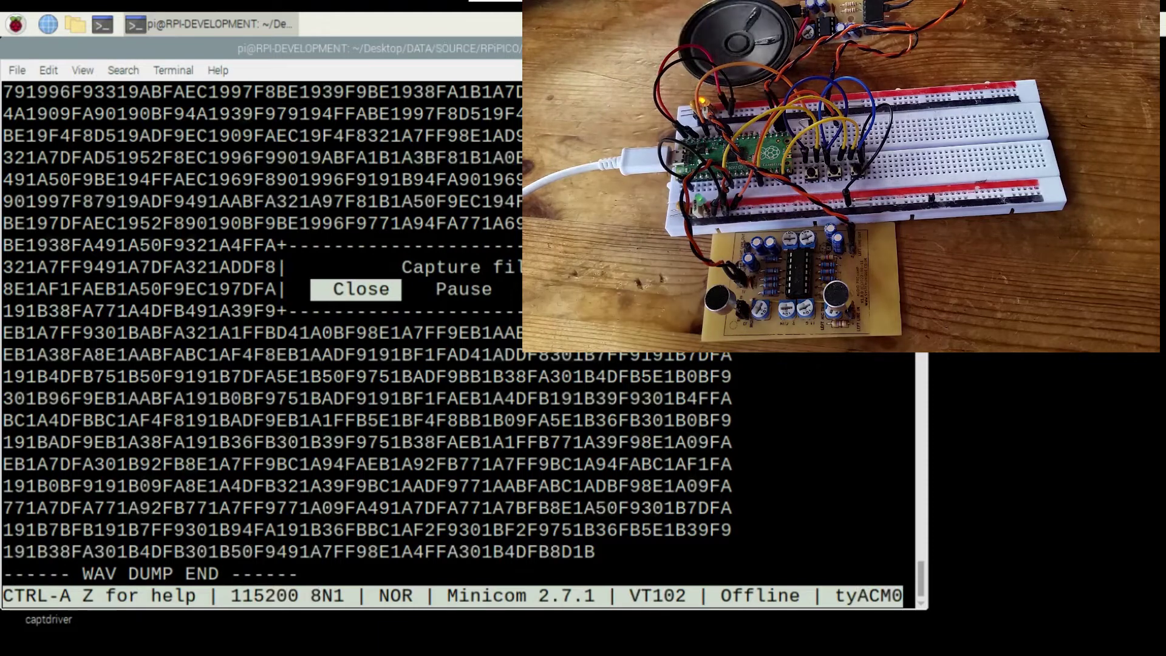
pyautogui.press('Return')
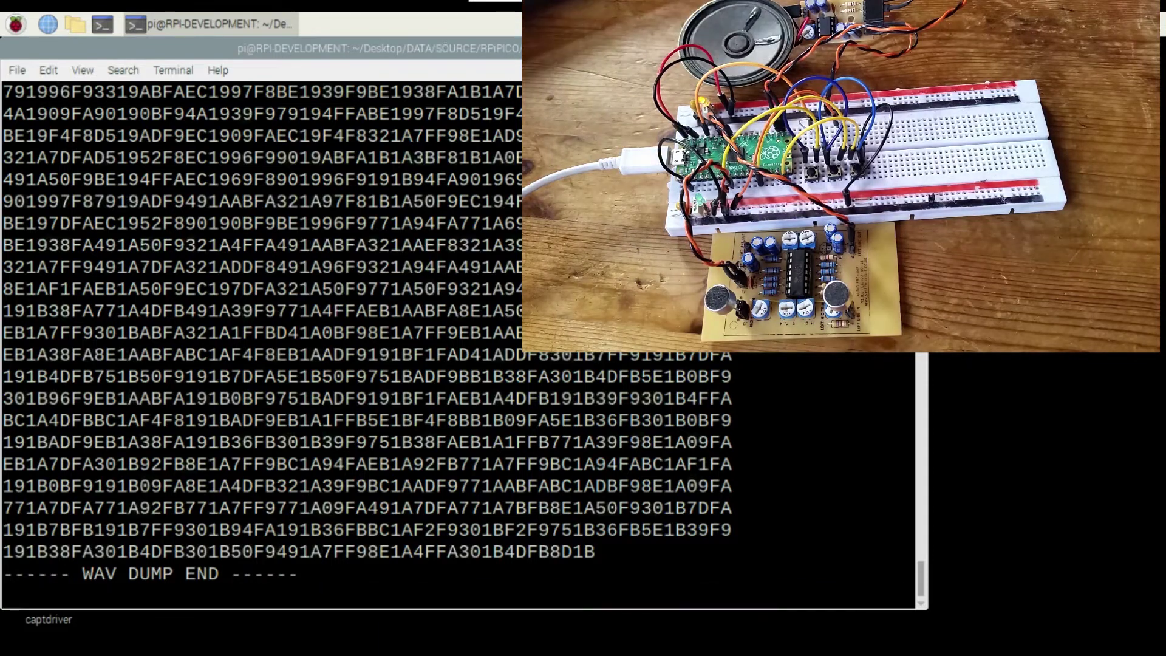
# Step: Quit minicom and list the folder to check the new minicom.cap file
pyautogui.hotkey('ctrl', 'a')
pyautogui.press('x')
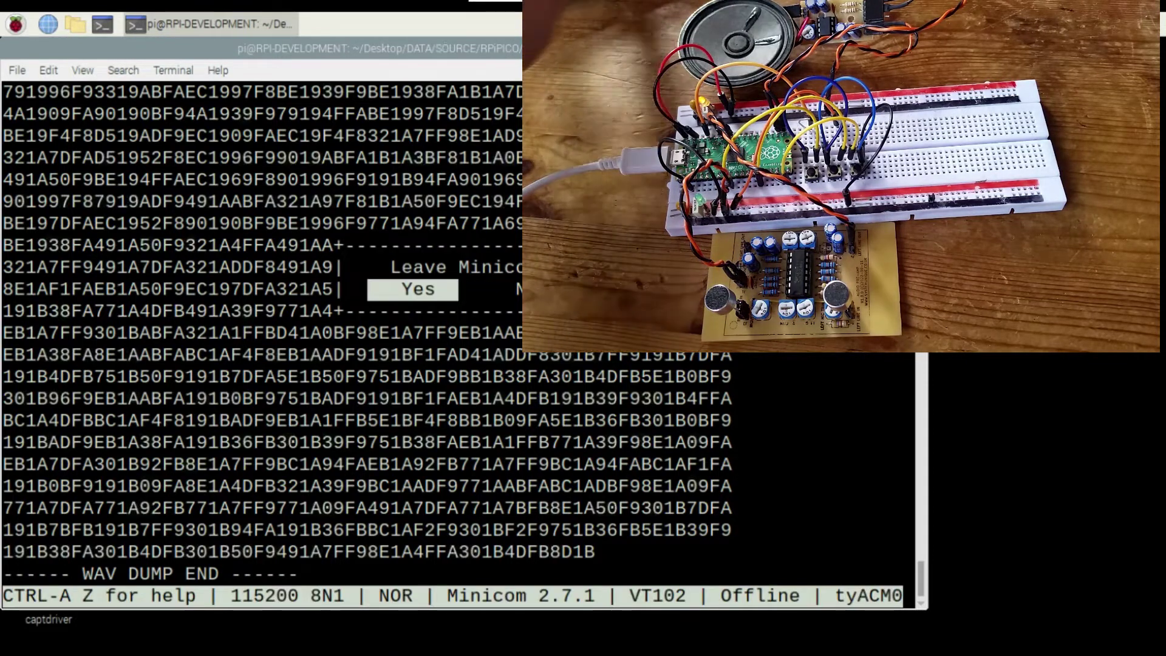
pyautogui.press('Return')
pyautogui.press('Up')
pyautogui.press('Up')
pyautogui.press('Return')
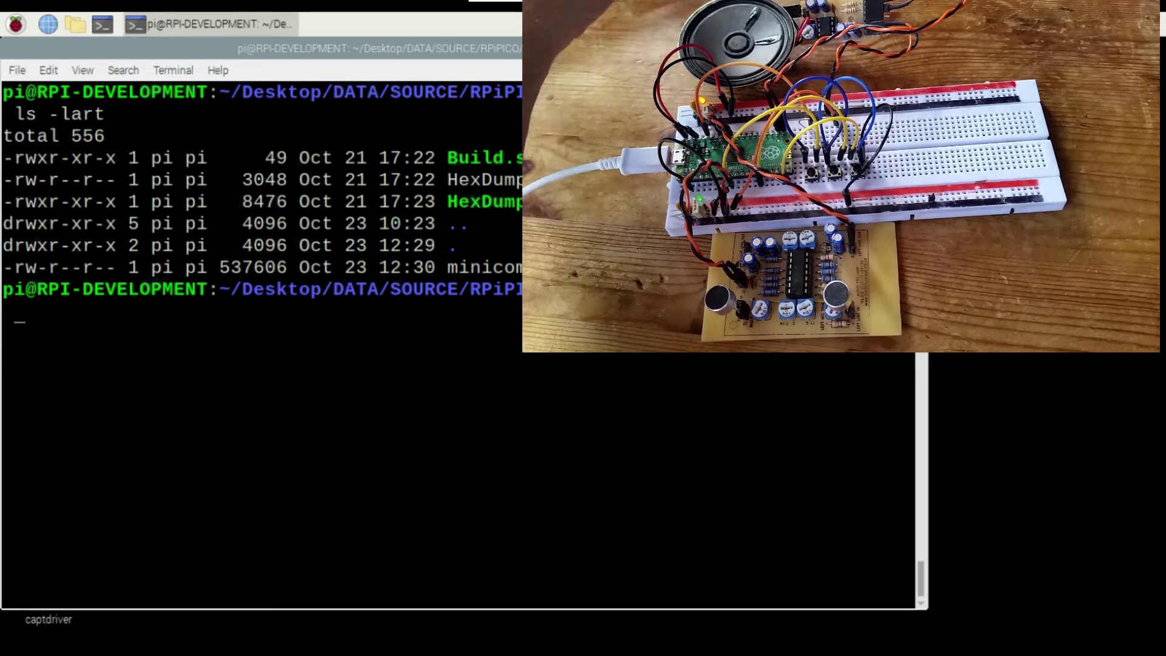
pyautogui.write('./')
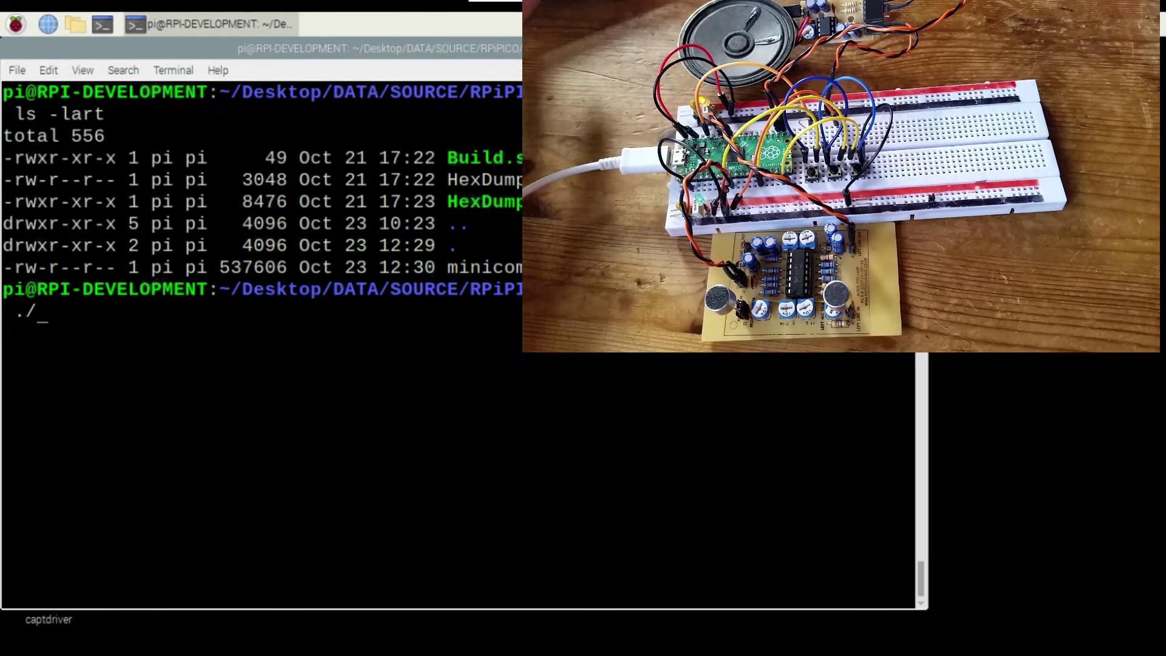
pyautogui.write('H')
# Step: Run ./HexDumpToWav on minicom.cap and list the folder to confirm minicom.wav exists
pyautogui.press('Tab')
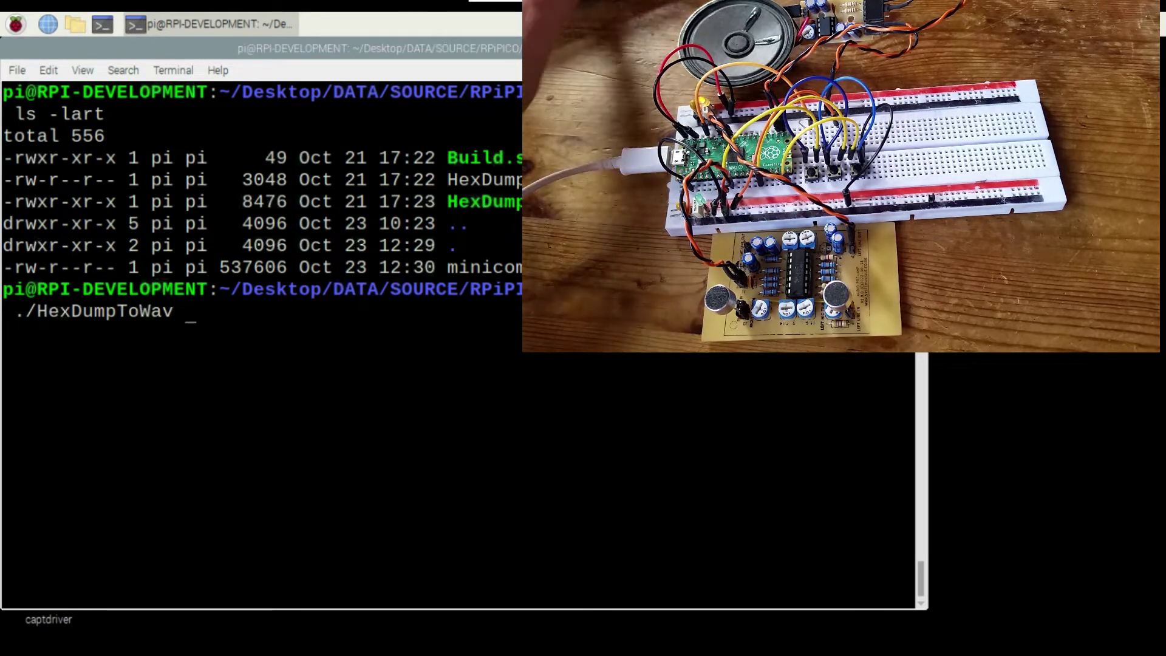
pyautogui.write('mi')
pyautogui.press('Tab')
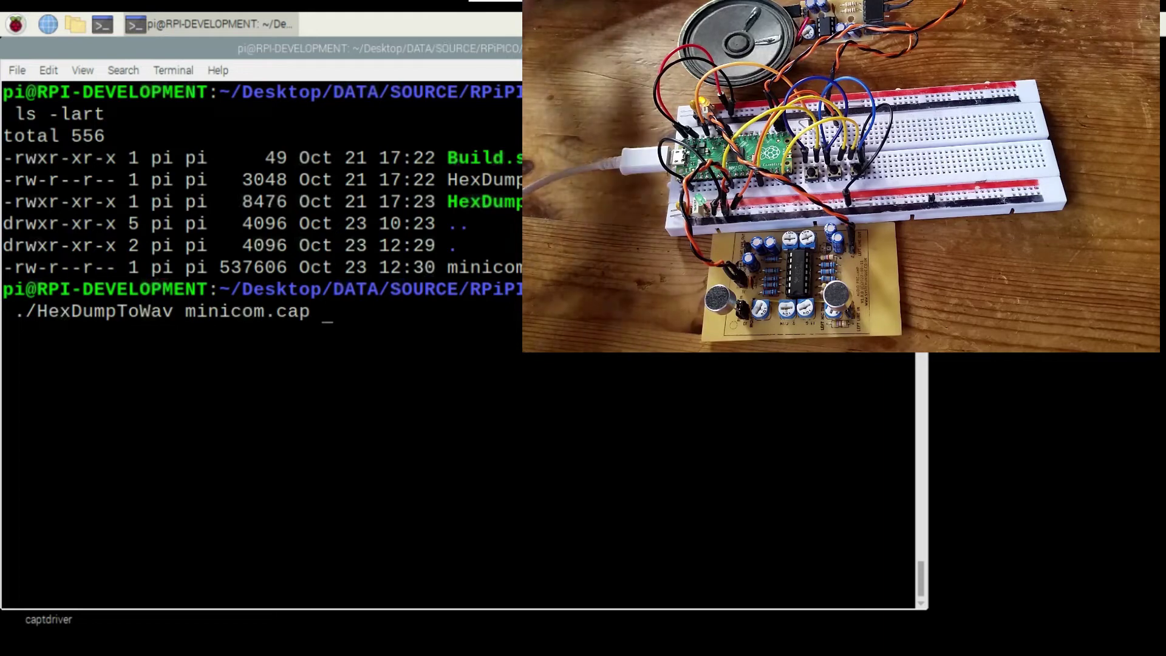
pyautogui.press('Return')
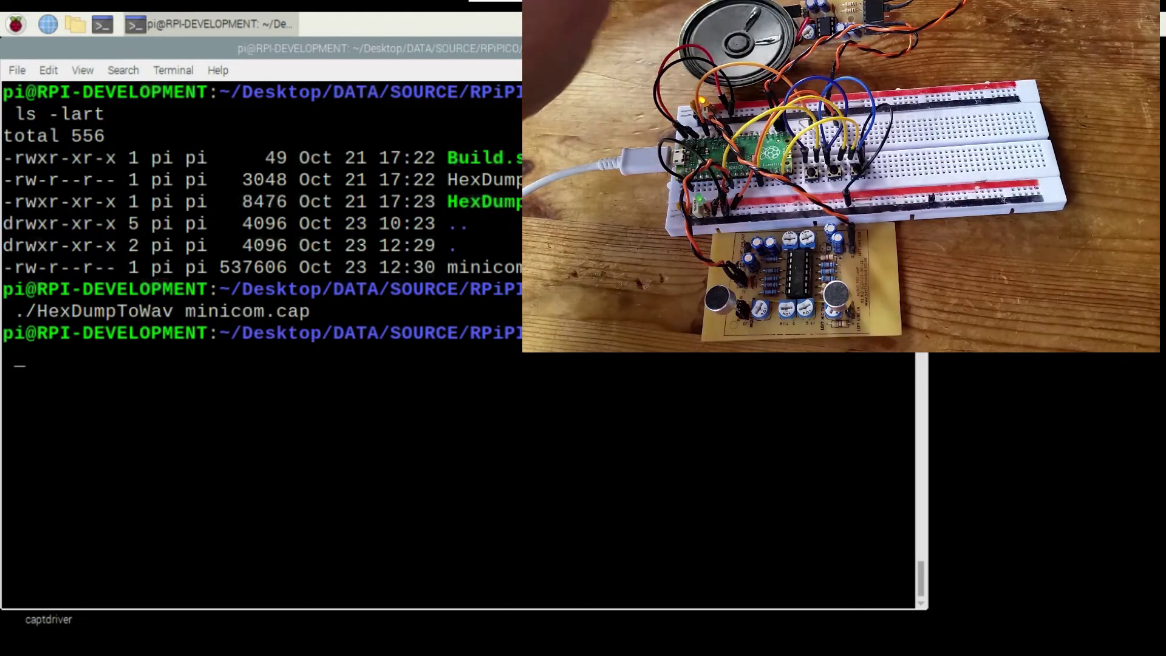
pyautogui.press('Up')
pyautogui.press('Up')
pyautogui.press('Return')
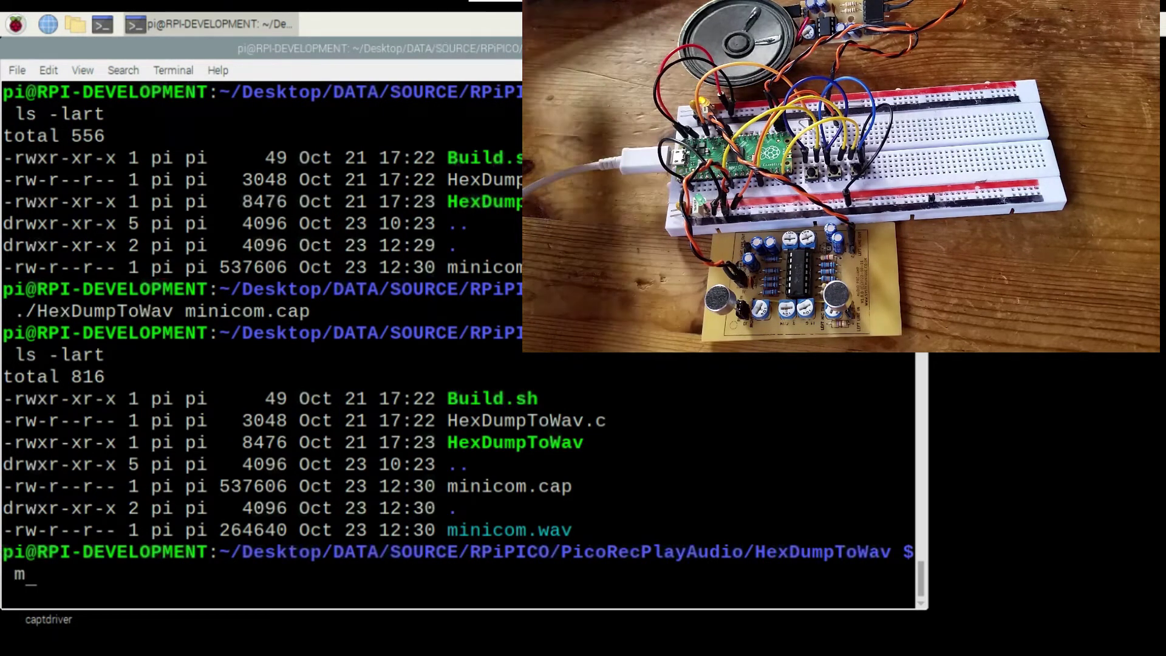
pyautogui.write('more ')
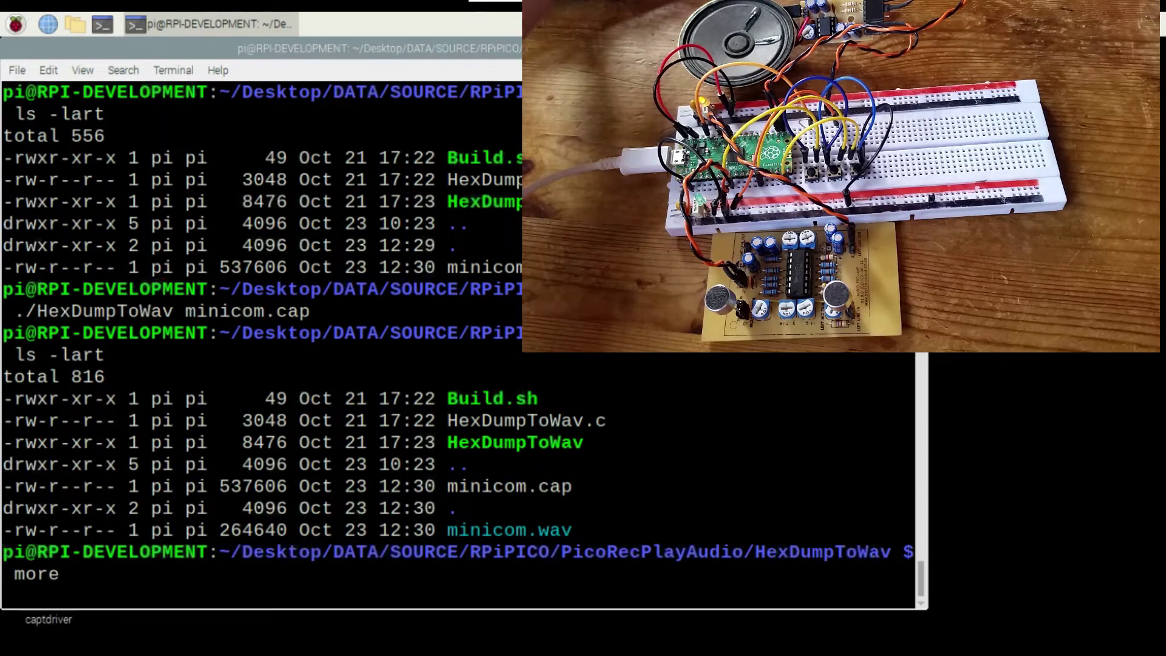
pyautogui.write('min')
# Step: Page through minicom.cap with more, then quit the pager
pyautogui.press('Tab')
pyautogui.write('c')
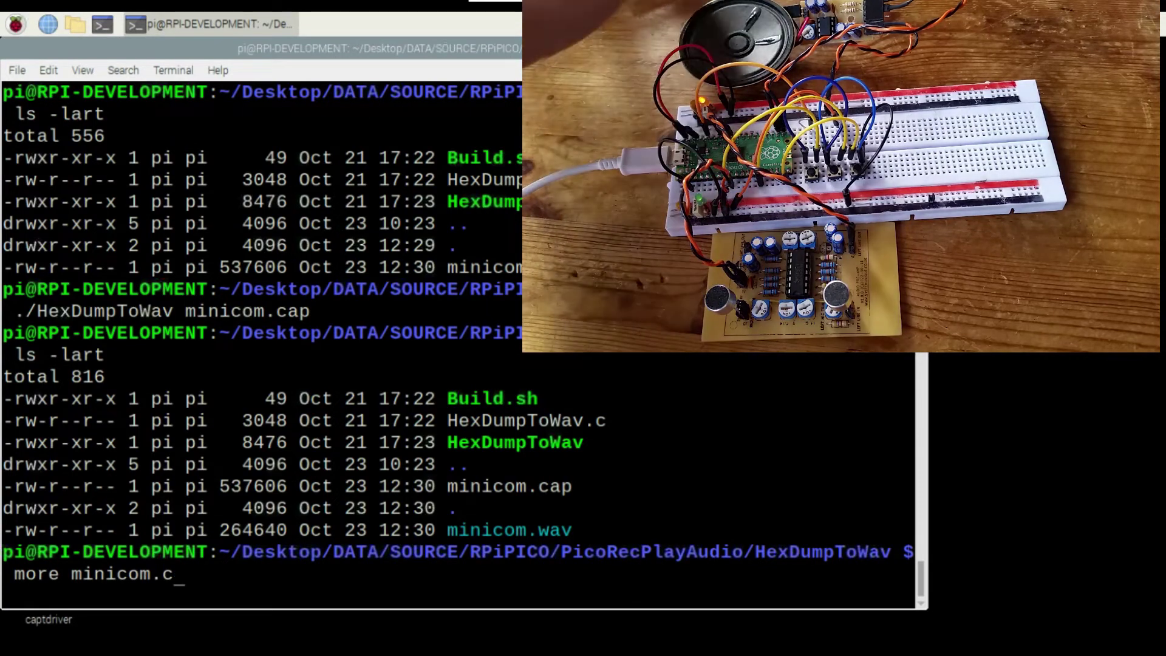
pyautogui.press('Tab')
pyautogui.press('Return')
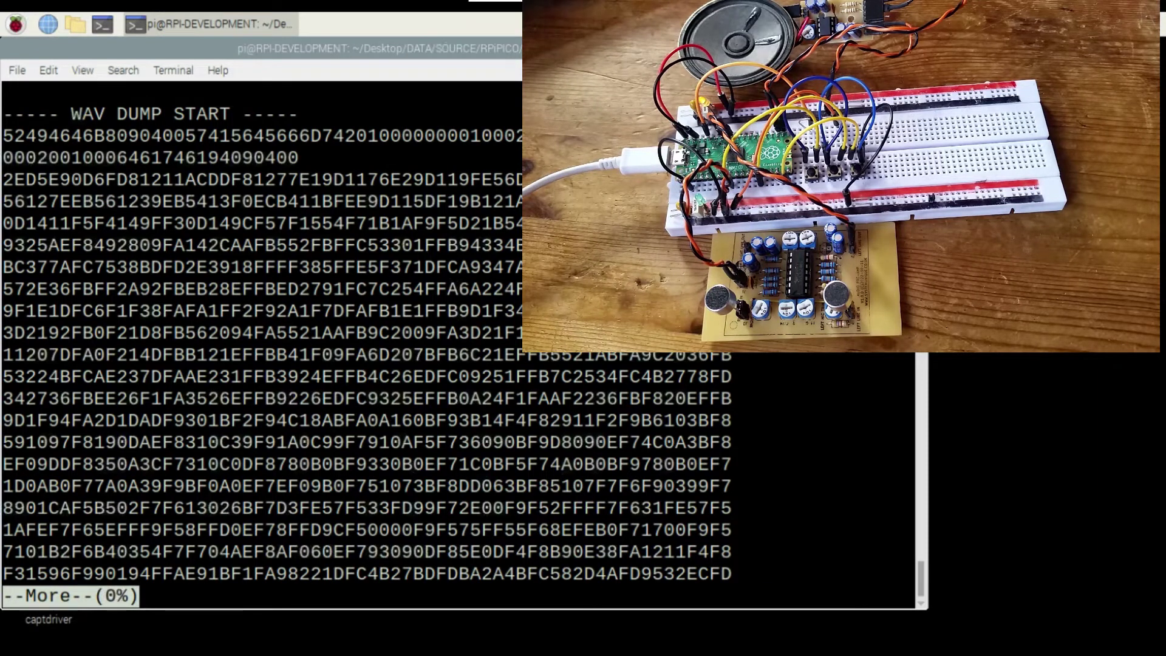
pyautogui.press('q')
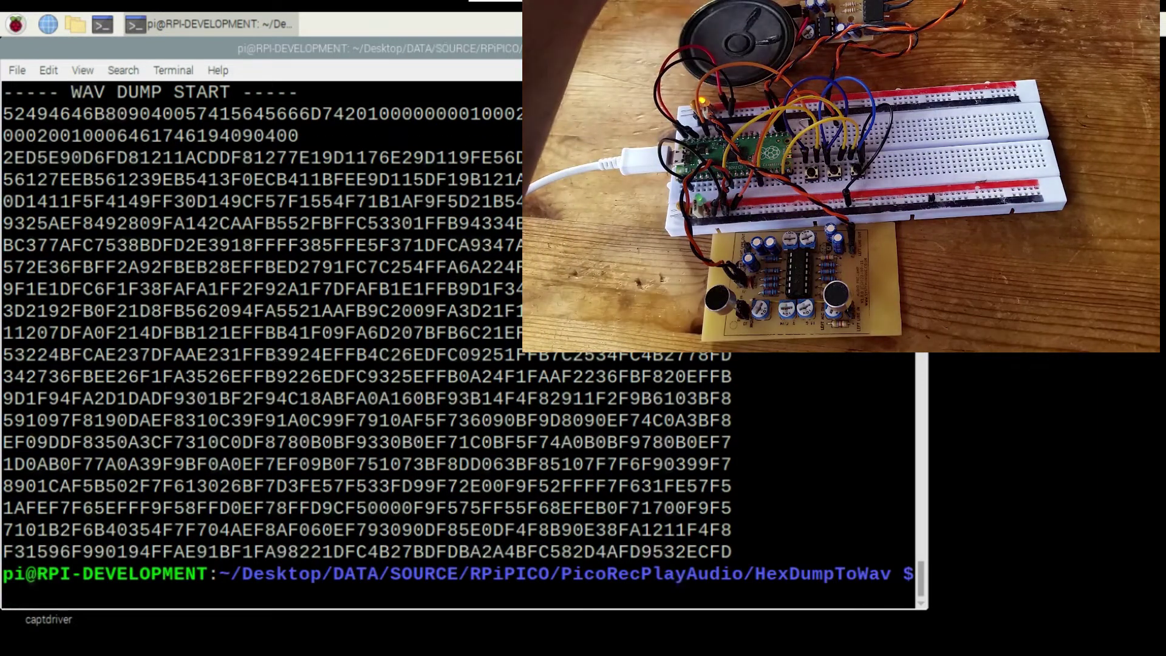
# Step: List the folder again and begin typing the audacity minicom.wav command
pyautogui.press('Up')
pyautogui.press('Up')
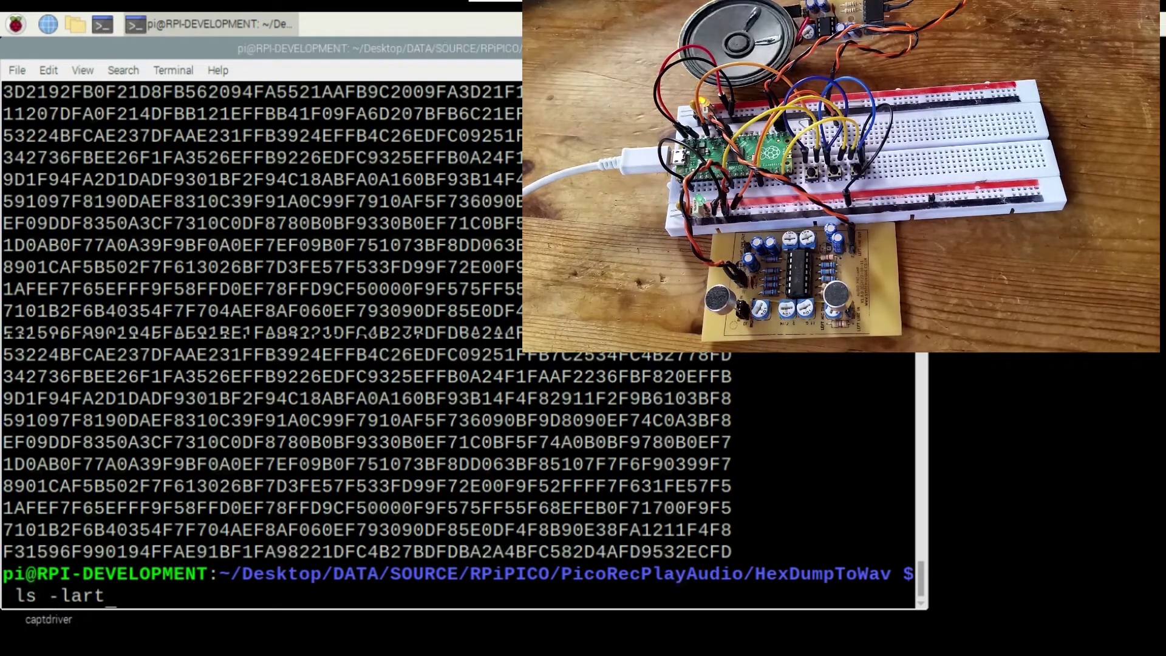
pyautogui.press('Return')
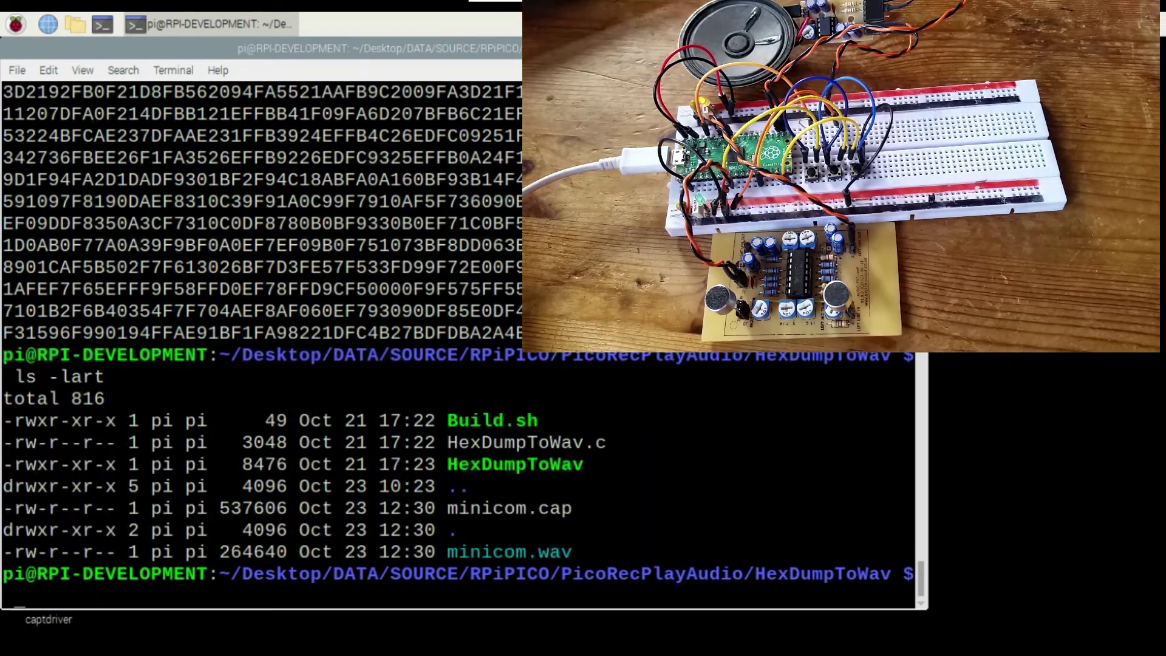
pyautogui.write('a')
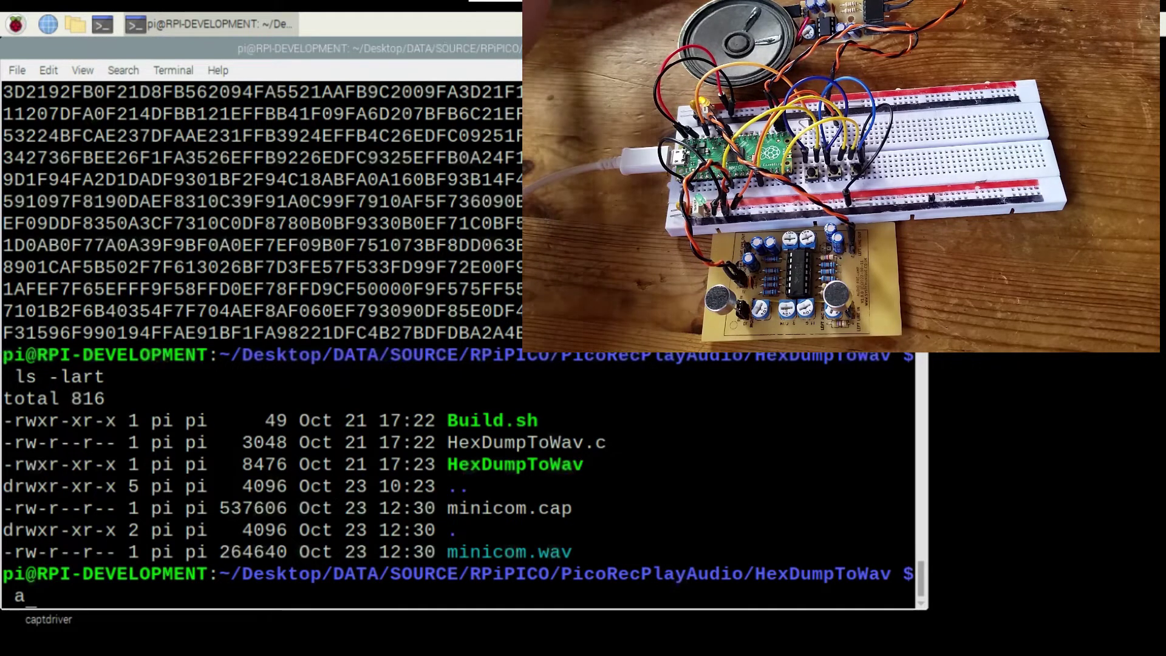
pyautogui.write('uuda')
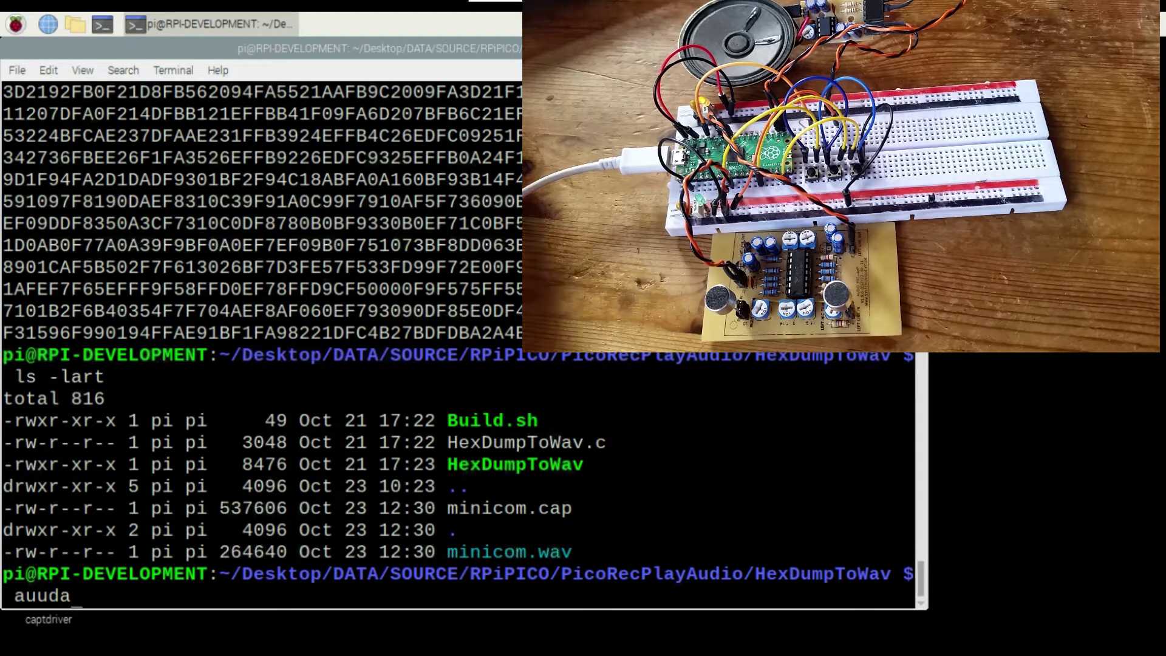
pyautogui.press('BackSpace')
pyautogui.press('BackSpace')
pyautogui.press('BackSpace')
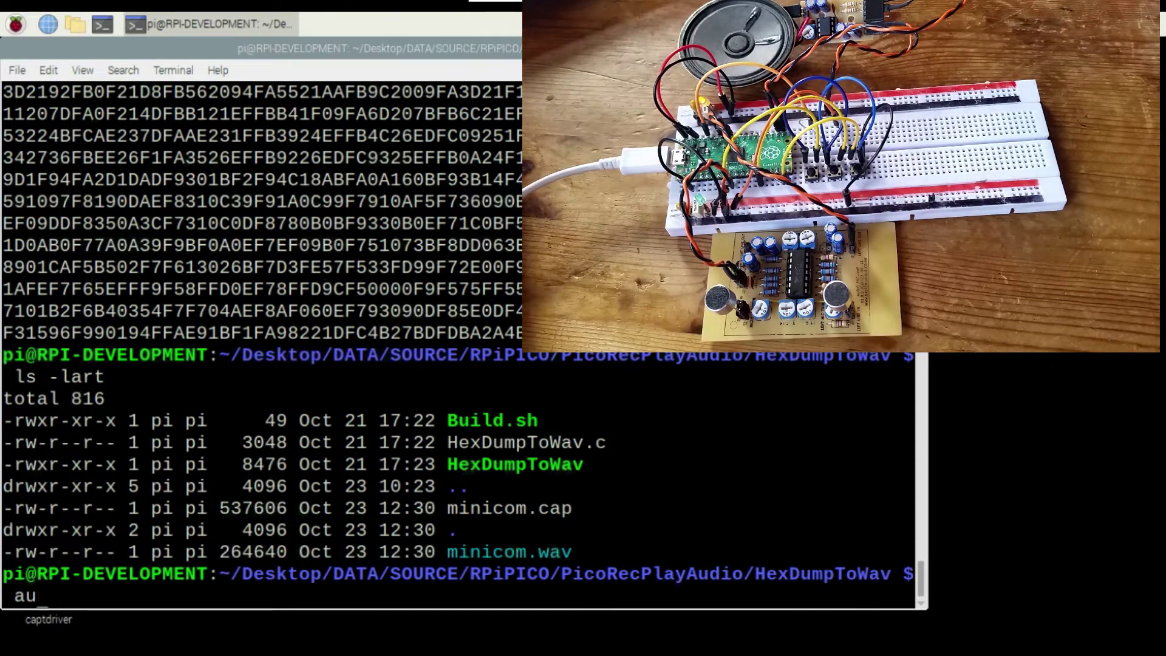
pyautogui.write('dacity')
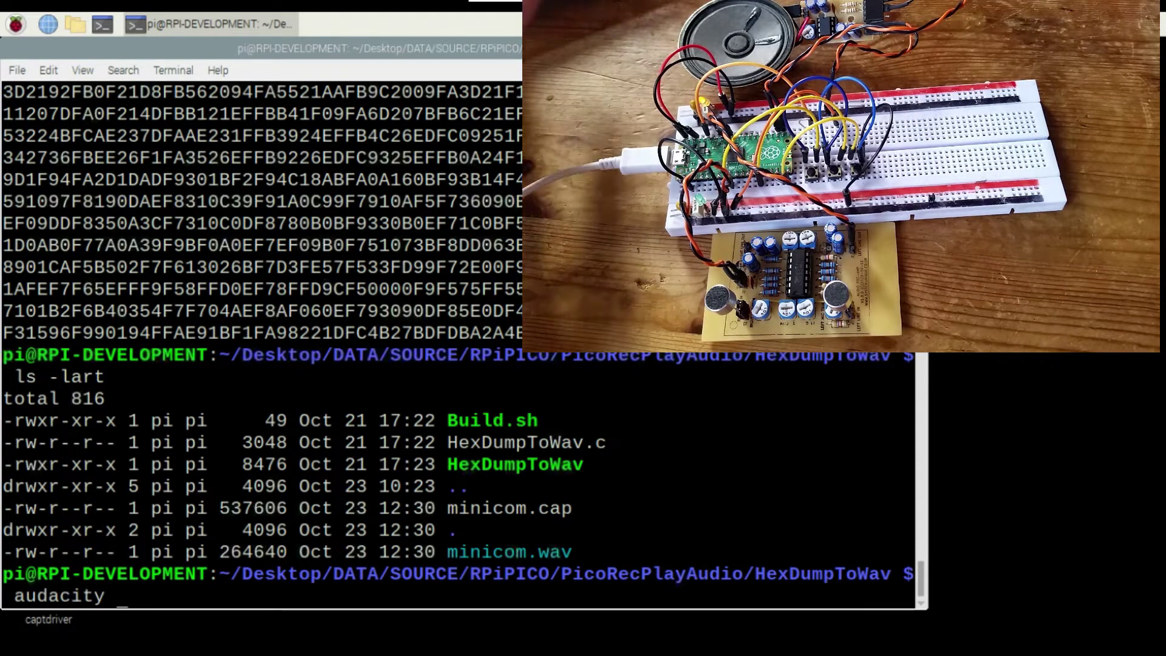
pyautogui.write(' minicom.')
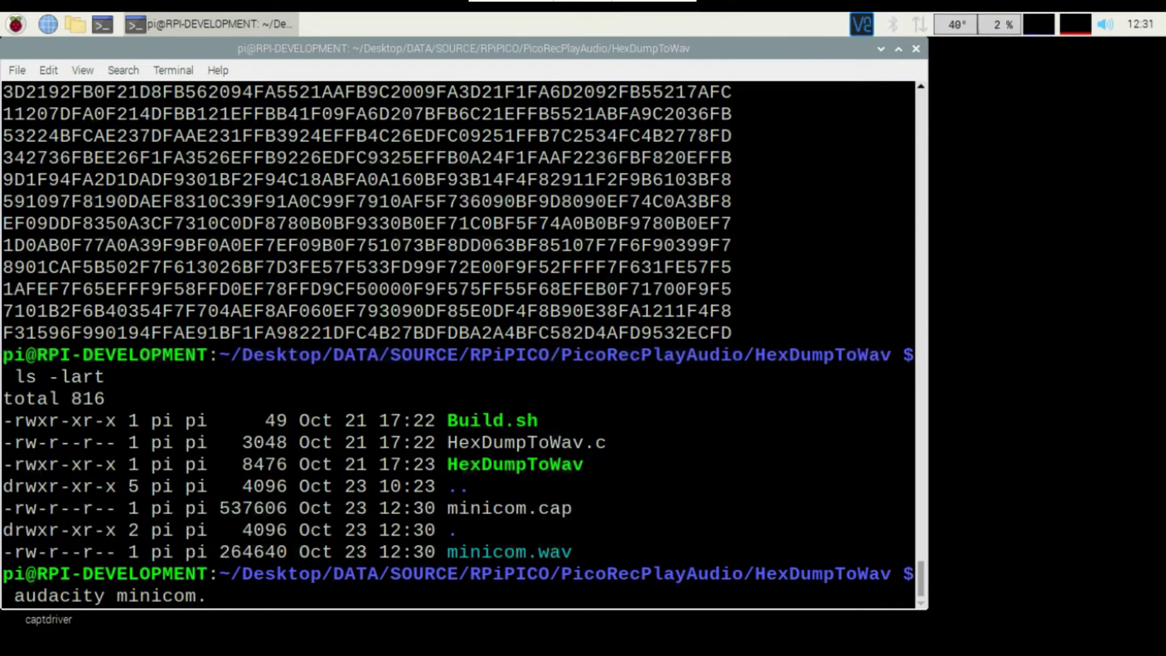
pyautogui.write('wav')
# Step: Launch Audacity with minicom.wav and accept the import warning to load it as a stereo track
pyautogui.press('Return')
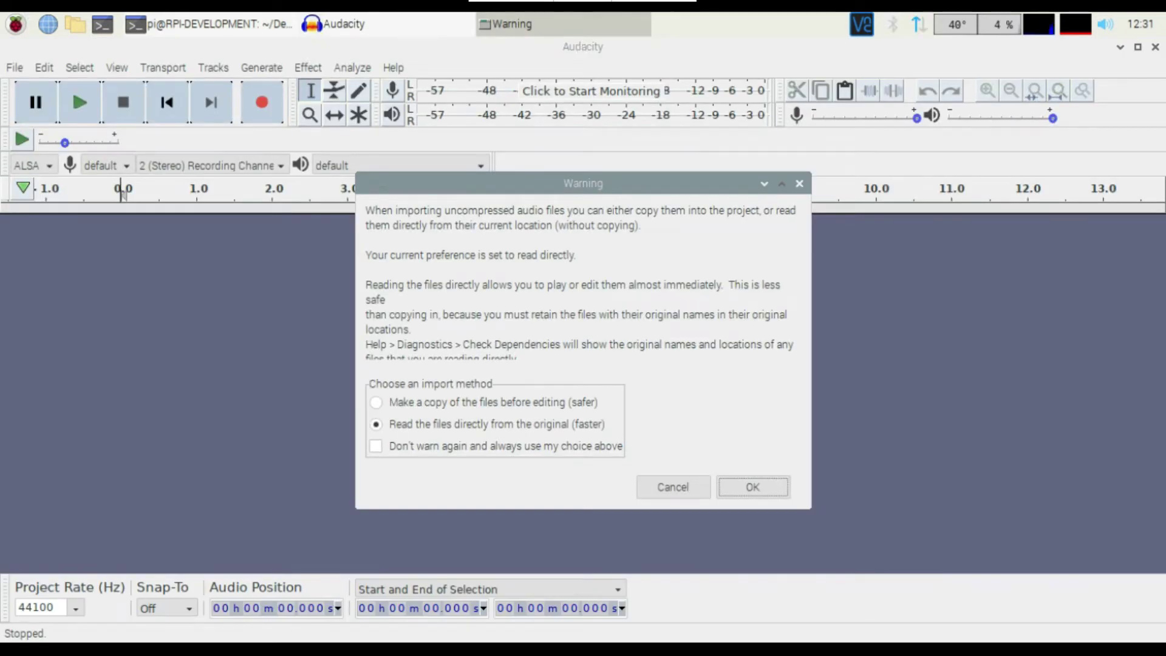
pyautogui.click(753, 487)
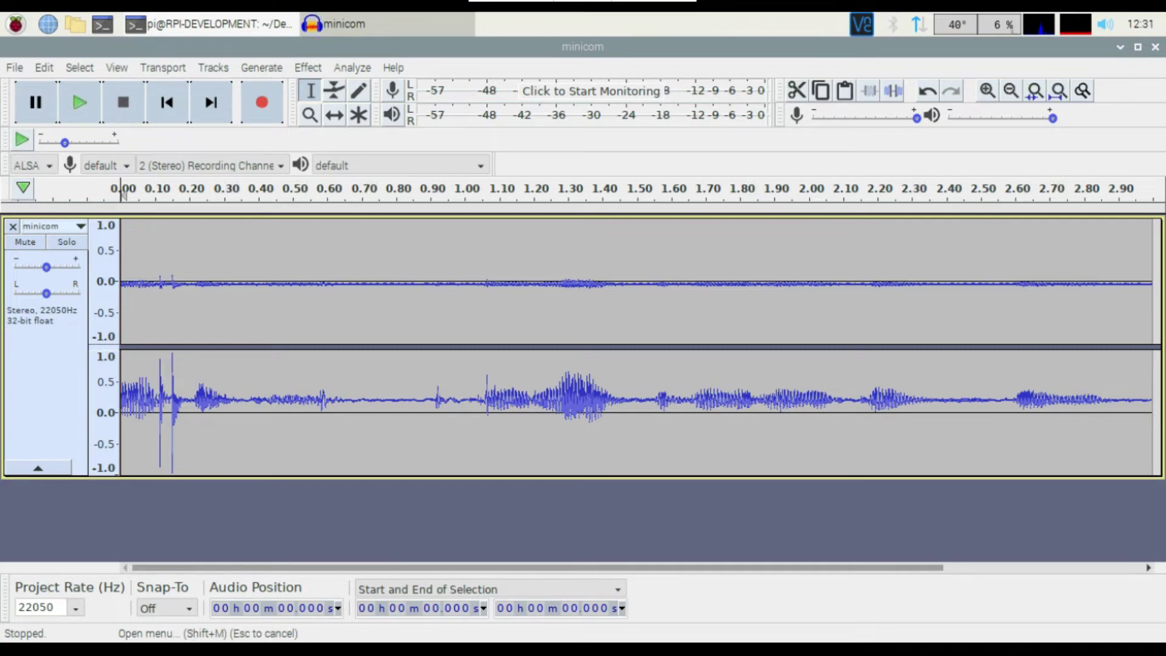
pyautogui.click(50, 226)
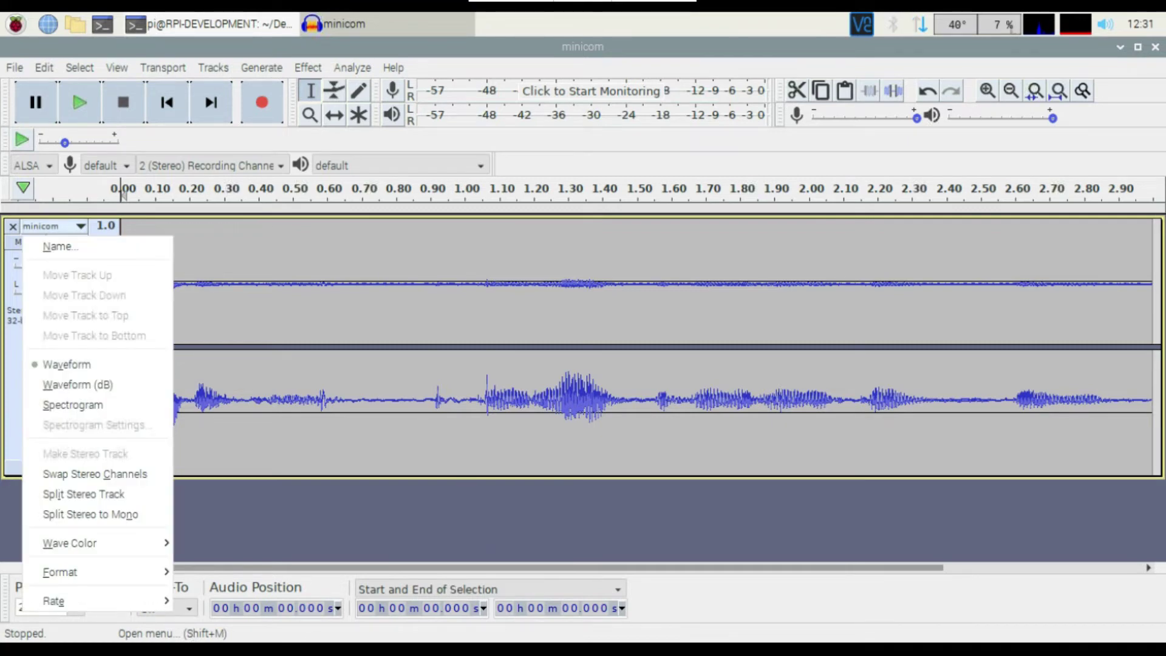
# Step: Swap the minicom track's stereo channels and play the recording
pyautogui.click(95, 474)
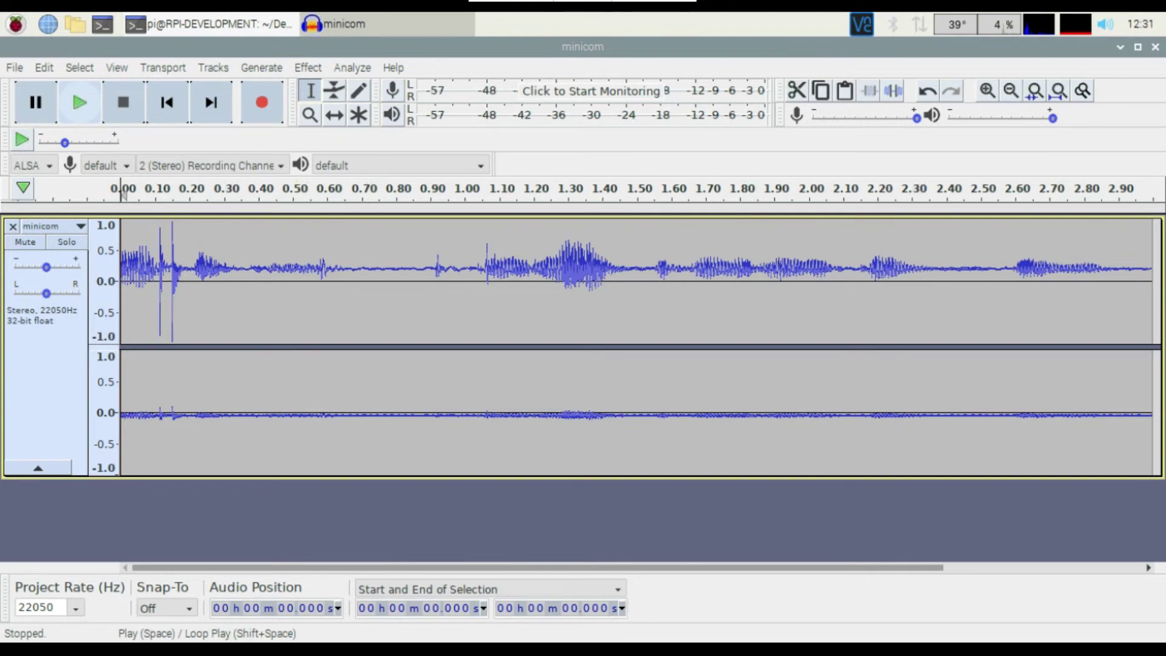
pyautogui.click(81, 103)
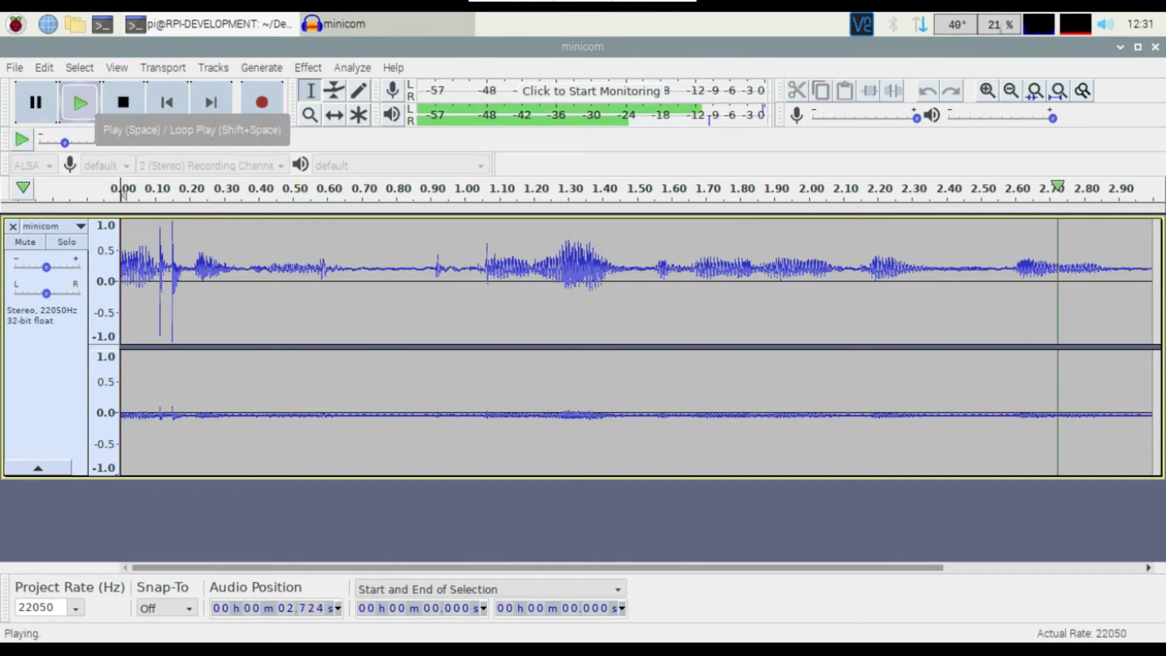
pyautogui.click(80, 102)
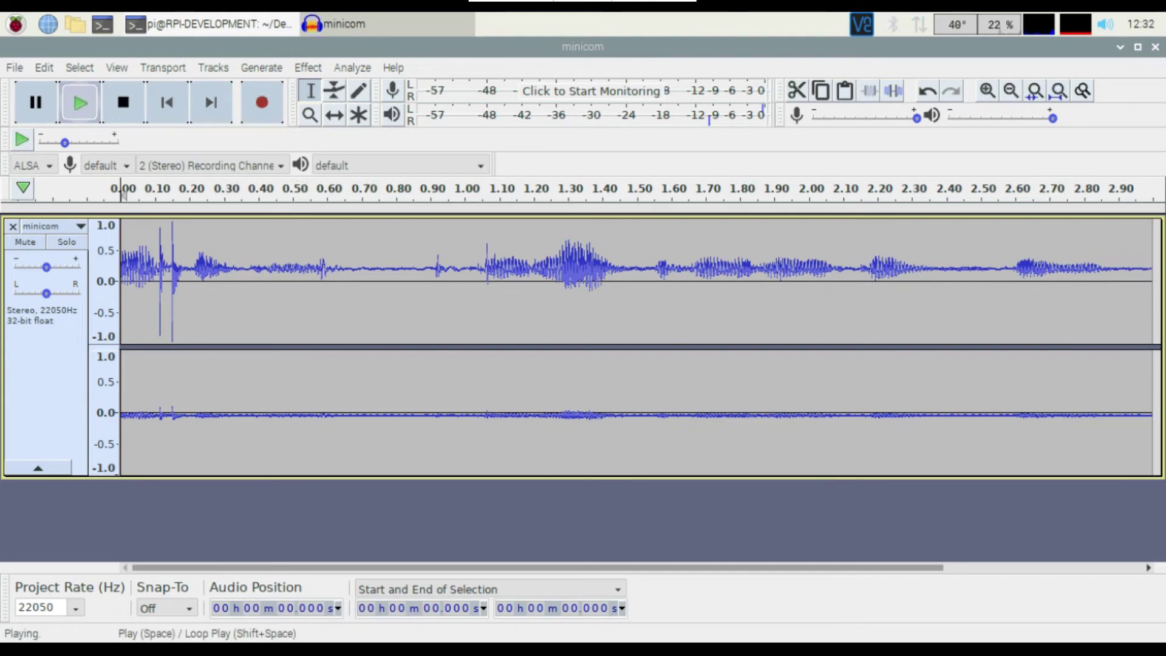